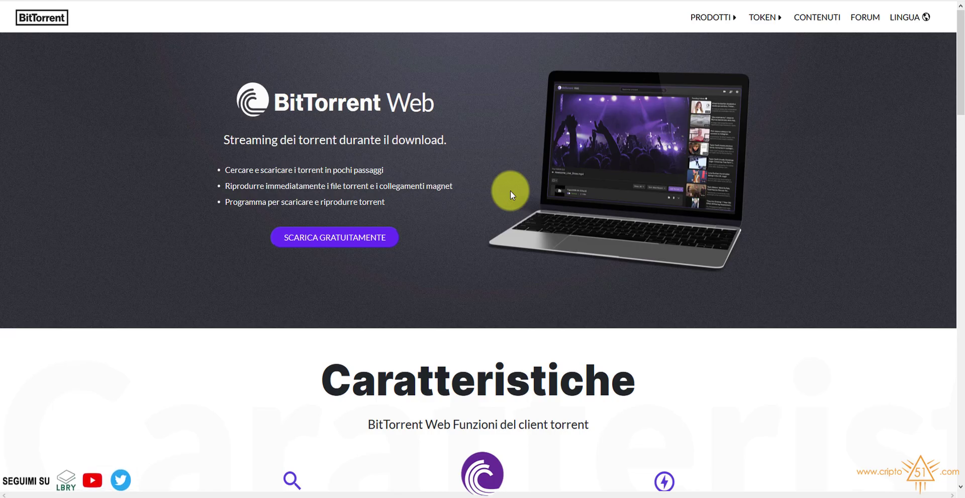
# - Open the BitTorrent Speed page from the site's token offerings and look it over
pyautogui.click(763, 17)
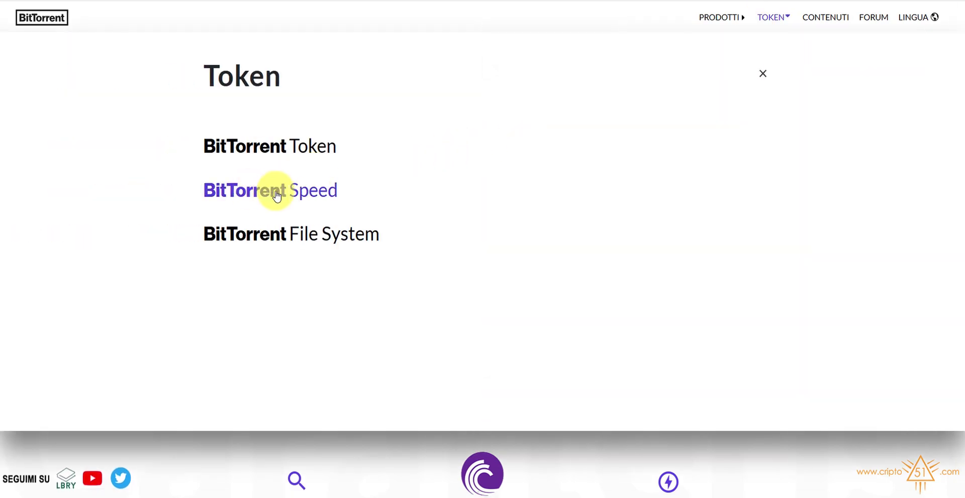
pyautogui.click(269, 189)
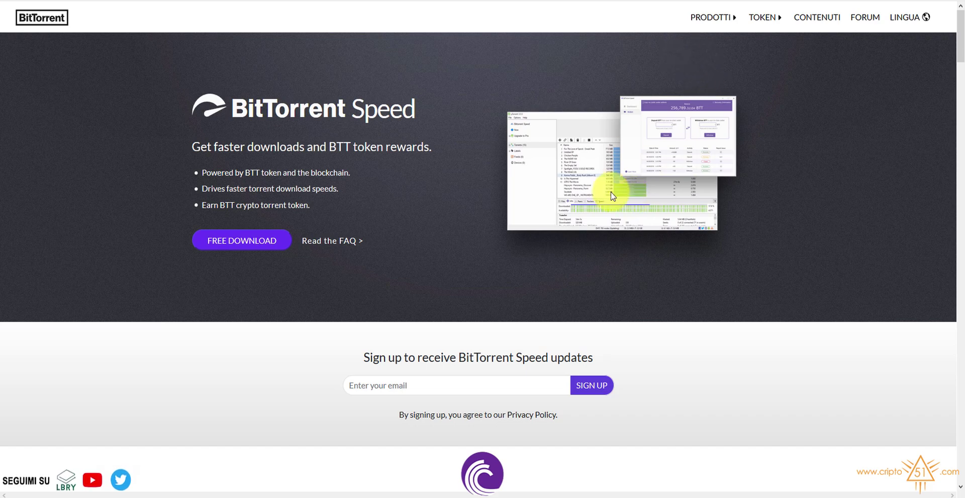
pyautogui.scroll(-4, 632, 204)
pyautogui.scroll(5, 632, 238)
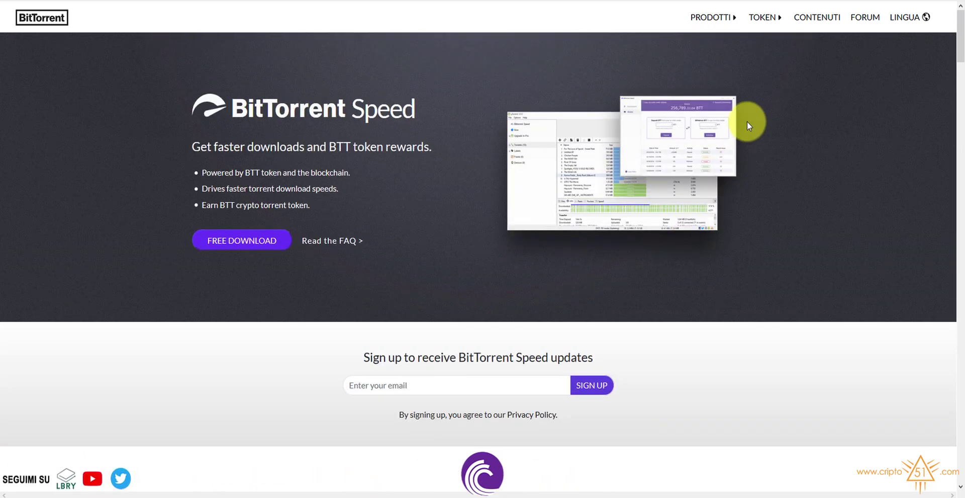
# - Go to the BitTorrent File System page and open the BTFS documentation from the section on the ecosystem's five components
pyautogui.click(770, 17)
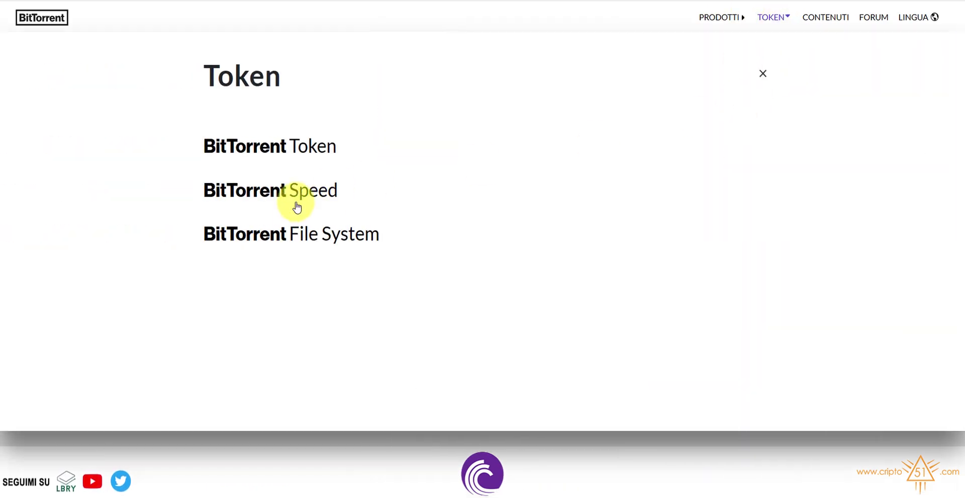
pyautogui.click(294, 232)
pyautogui.scroll(-4, 528, 181)
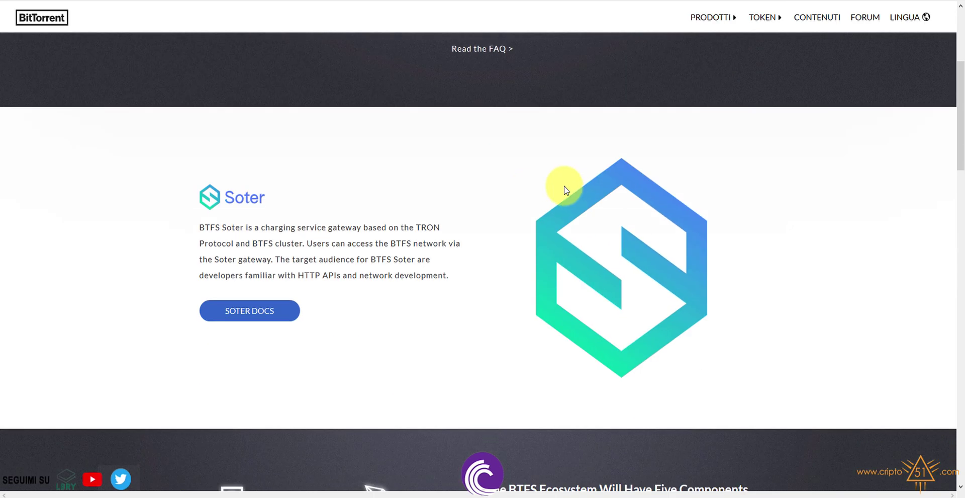
pyautogui.scroll(-1, 553, 282)
pyautogui.scroll(-6, 402, 286)
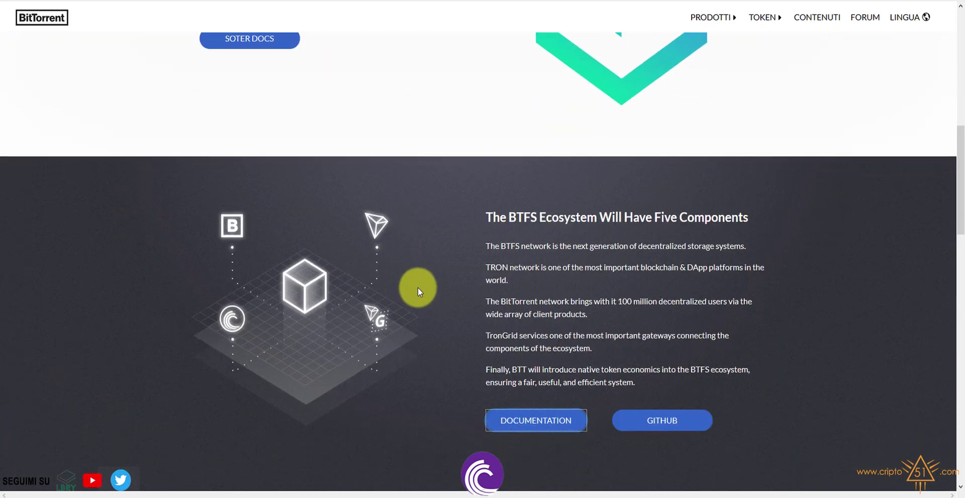
pyautogui.click(539, 311)
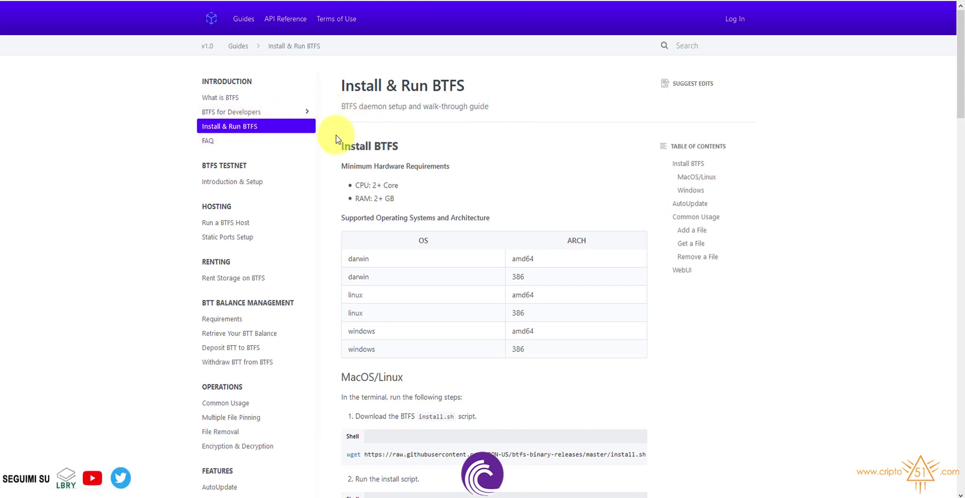
# - Examine the Install & Run BTFS guide, covering hardware requirements, supported operating systems, and the MacOS/Linux and Windows installation instructions
pyautogui.scroll(-1, 449, 129)
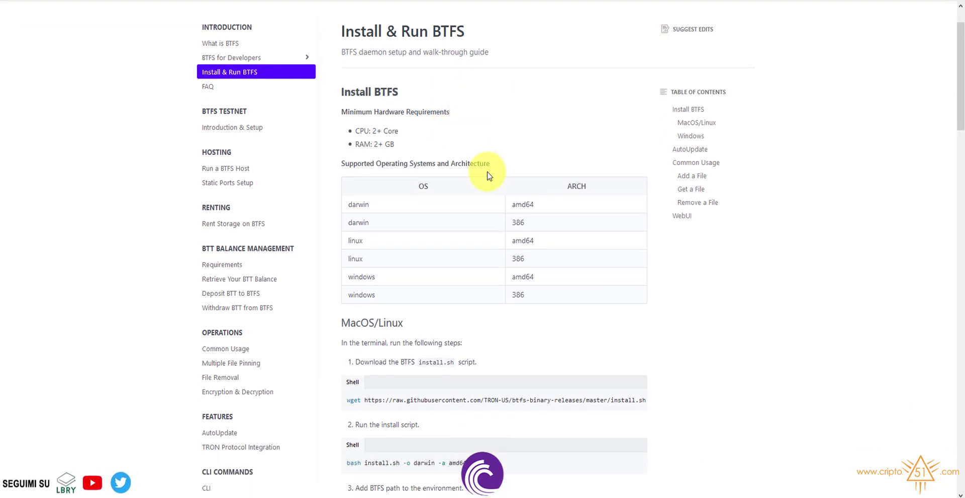
pyautogui.scroll(1, 489, 170)
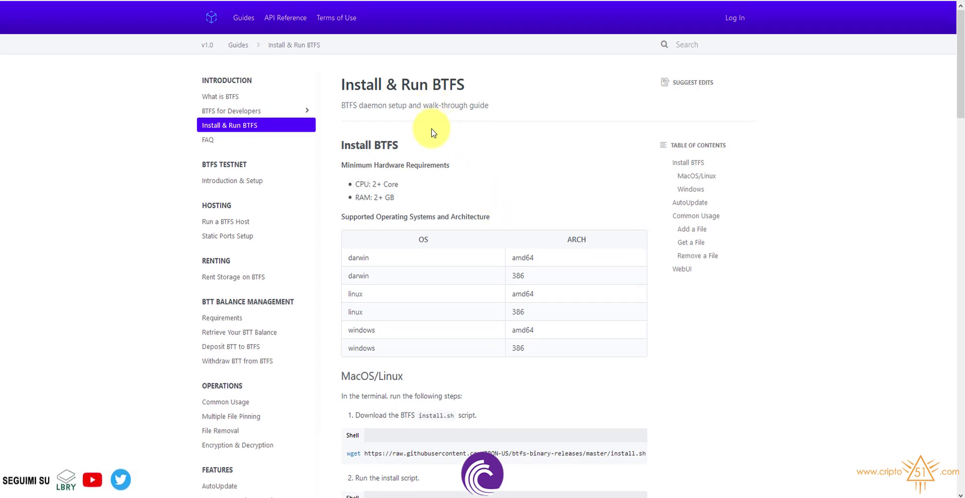
pyautogui.scroll(-2, 431, 131)
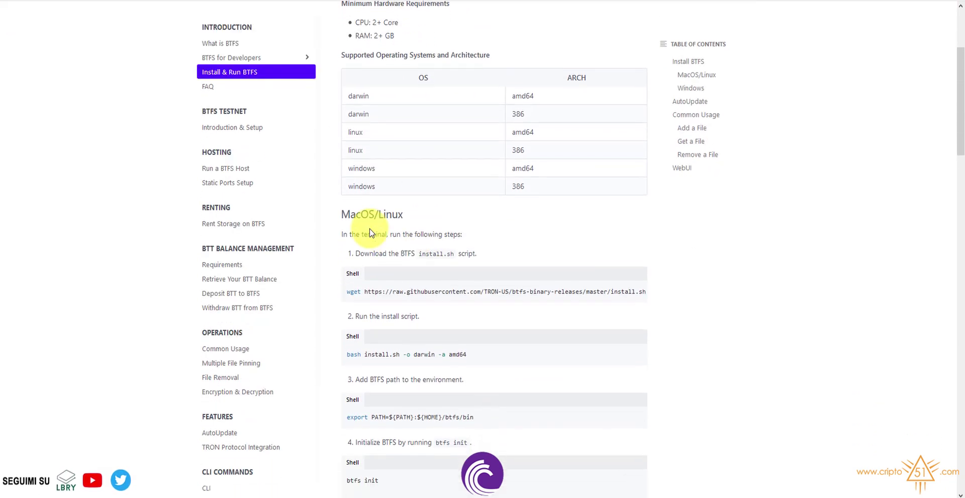
pyautogui.scroll(-3, 450, 211)
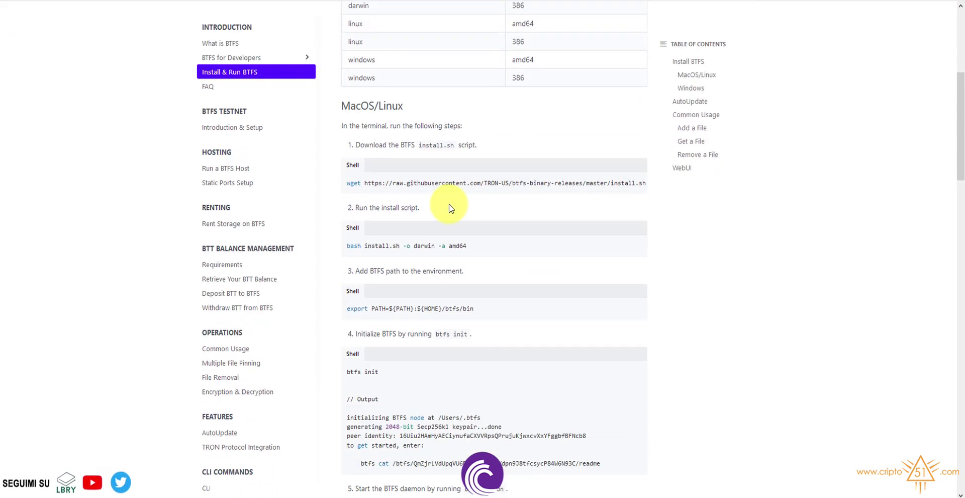
pyautogui.scroll(-11, 451, 211)
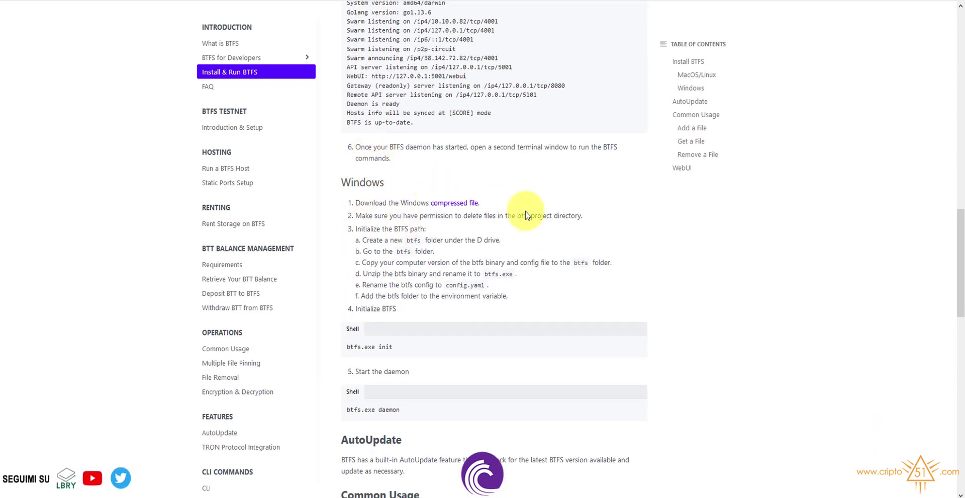
pyautogui.scroll(10, 511, 283)
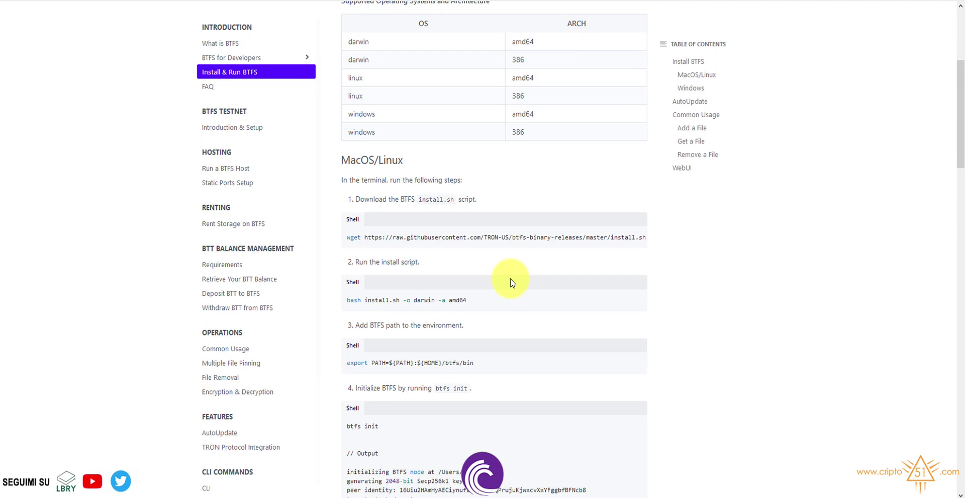
pyautogui.scroll(1, 511, 283)
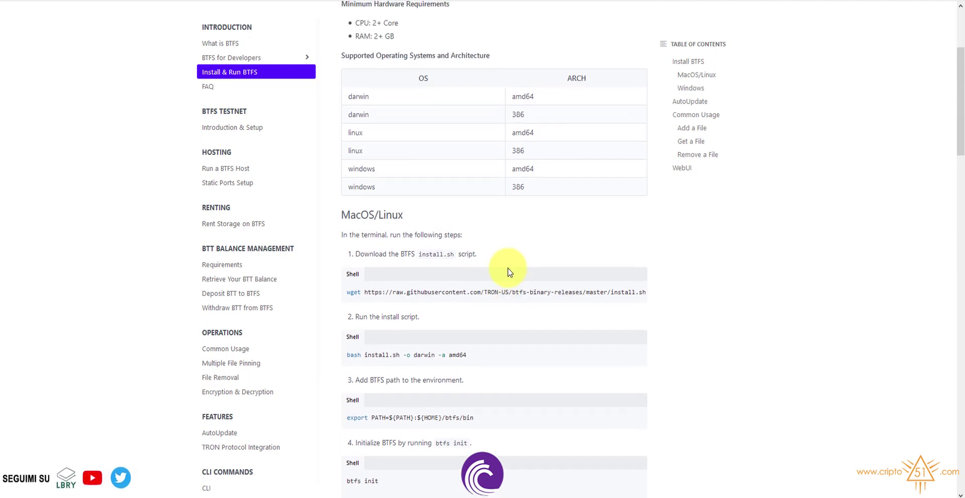
pyautogui.scroll(3, 509, 272)
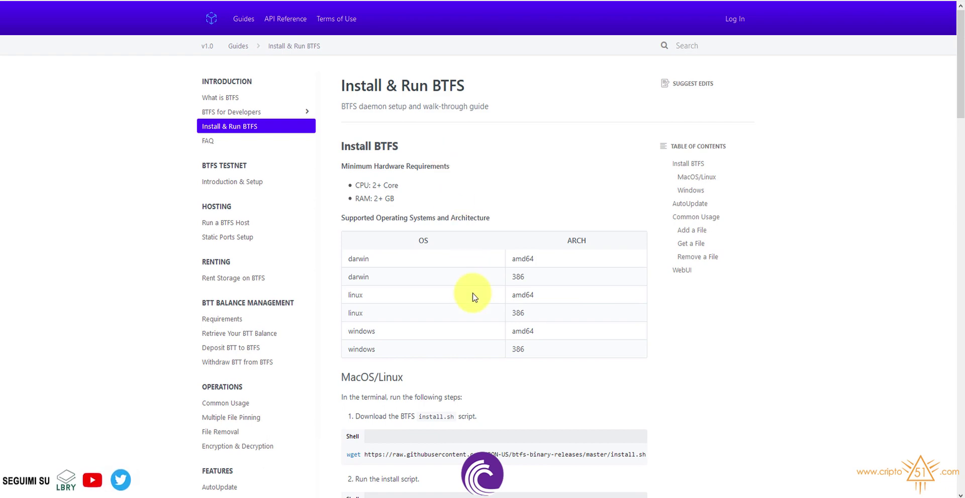
# - Switch to the BitTorrent desktop client and open its BTFS host dashboard
pyautogui.click(481, 497)
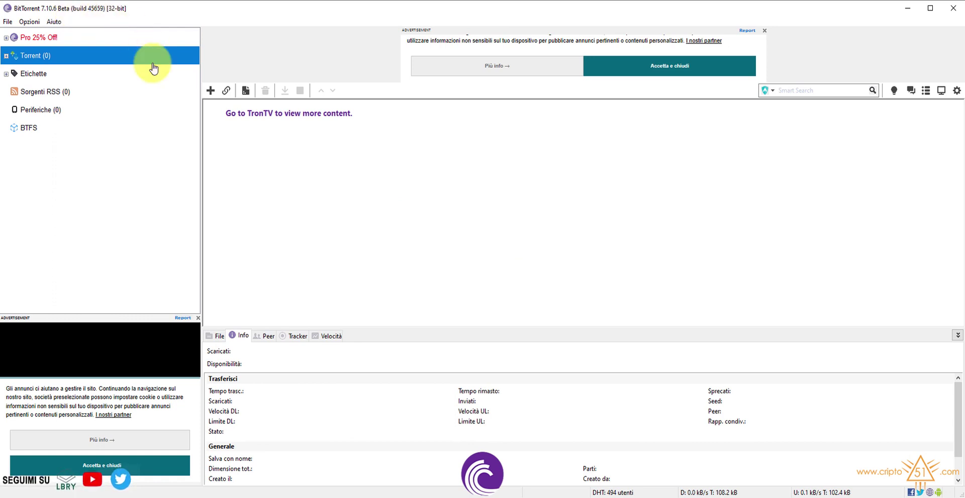
pyautogui.click(31, 135)
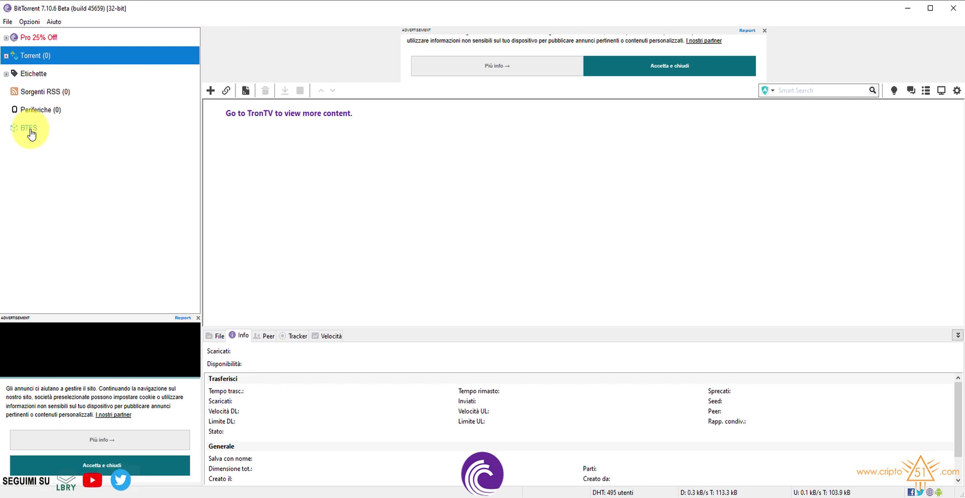
pyautogui.click(31, 130)
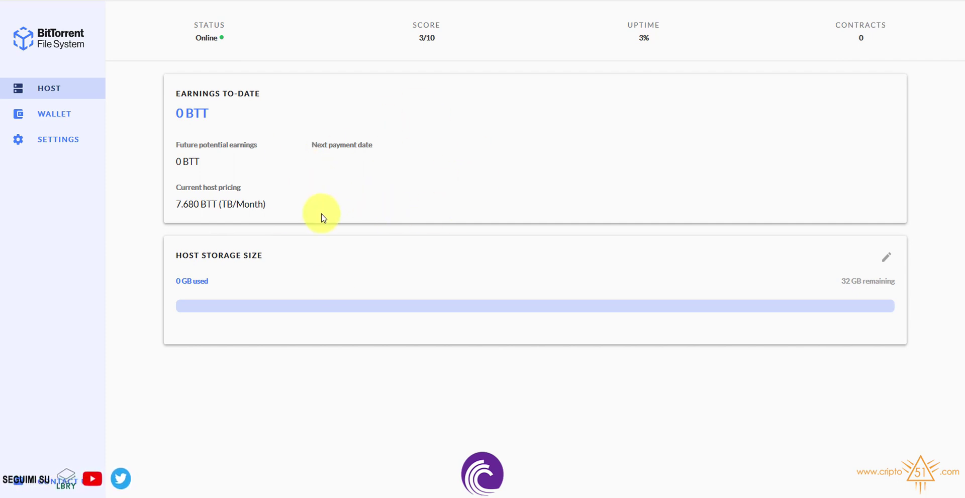
# - Revisit the Install & Run BTFS guide's installation instructions and return to the BTFS host dashboard
pyautogui.click(359, 1)
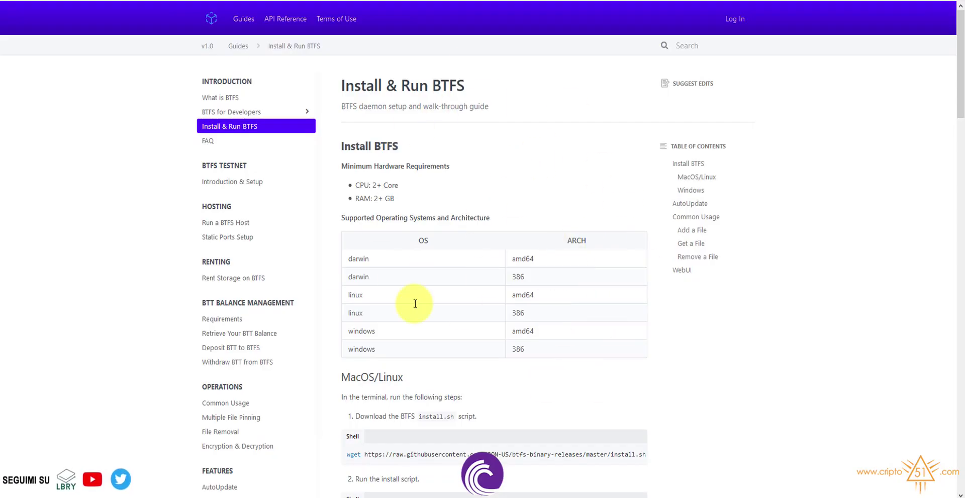
pyautogui.scroll(-8, 483, 310)
pyautogui.click(510, 1)
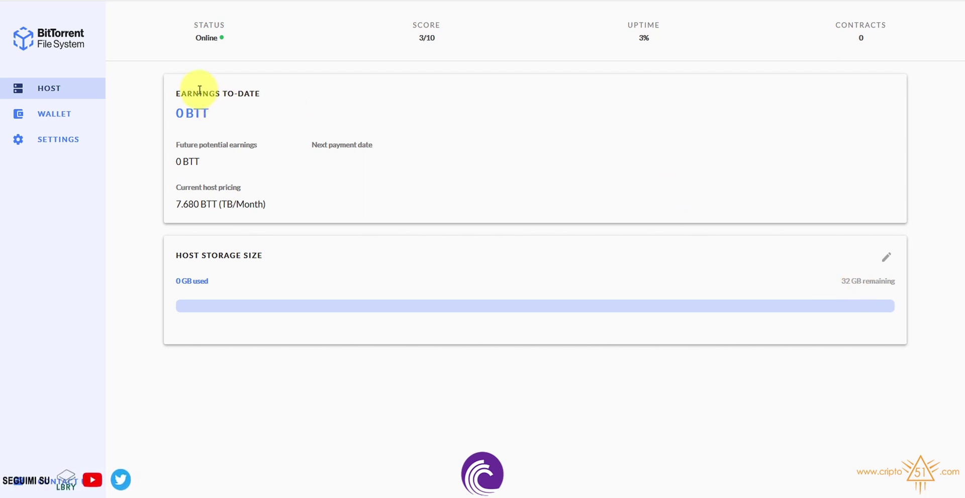
# - Check the host and wallet sections of the BTFS settings and go back to the host overview
pyautogui.moveTo(56, 117)
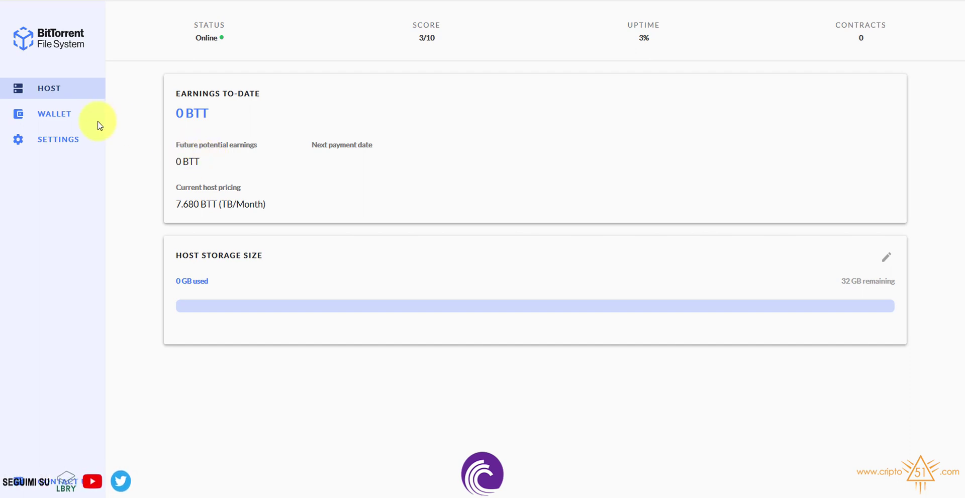
pyautogui.click(64, 138)
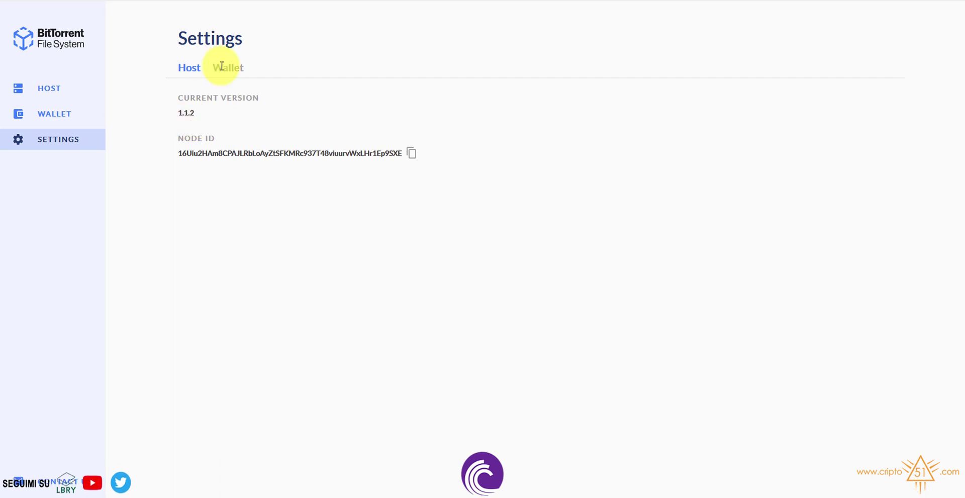
pyautogui.click(237, 66)
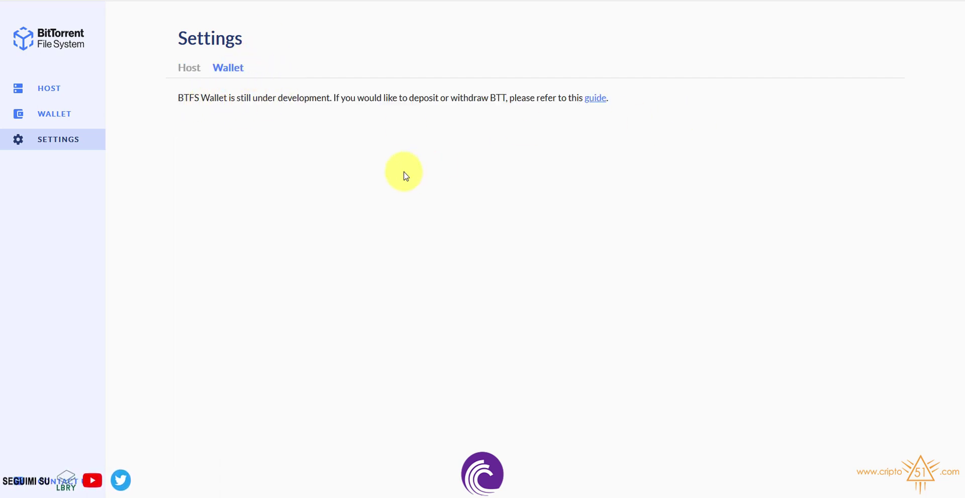
pyautogui.click(59, 93)
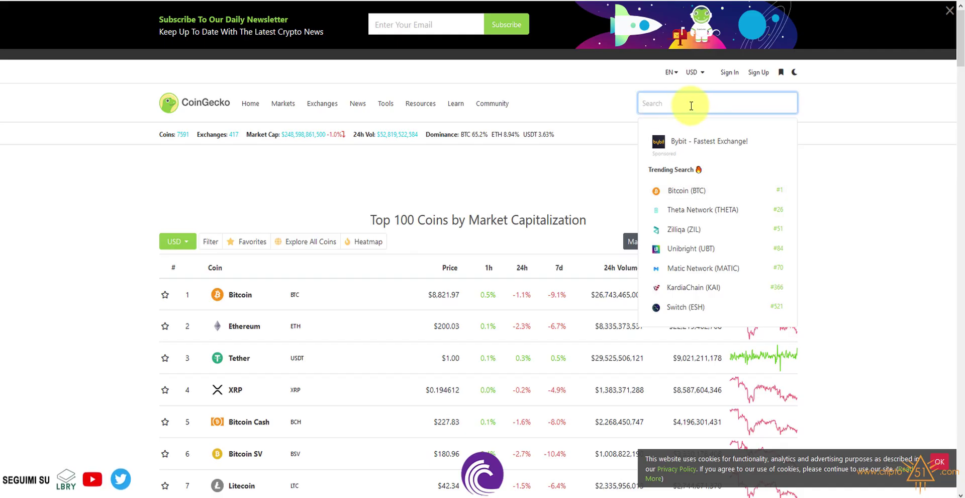
# - On CoinGecko, search for btt, open the BitTorrent (BTT) coin page and convert 7500 BTT to USD
pyautogui.write('btt')
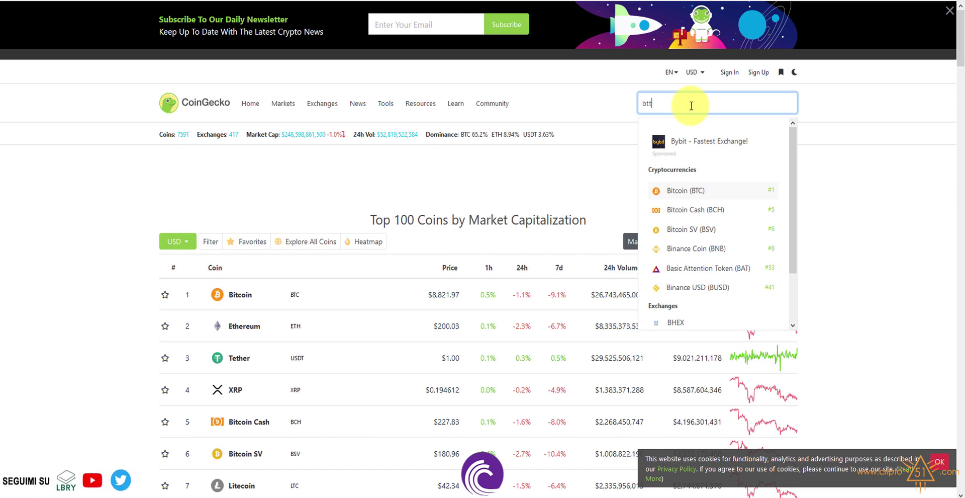
pyautogui.click(690, 195)
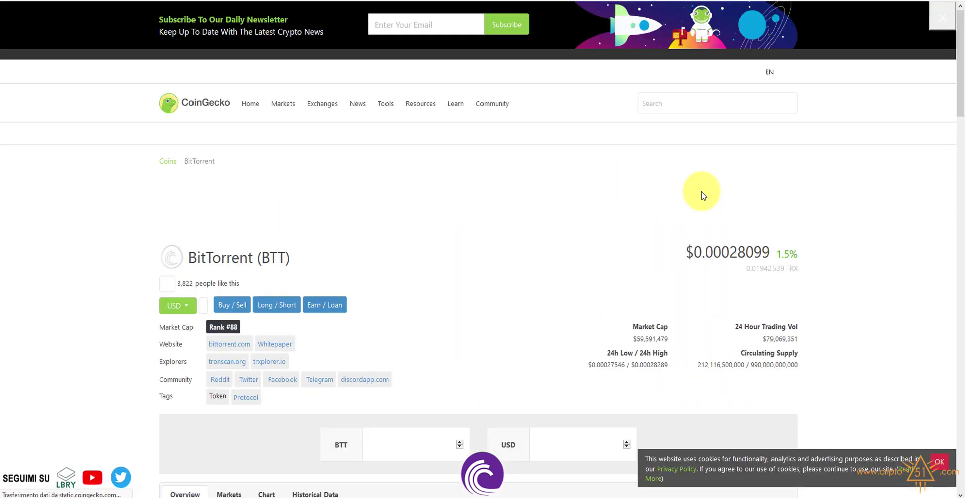
pyautogui.scroll(-3, 716, 238)
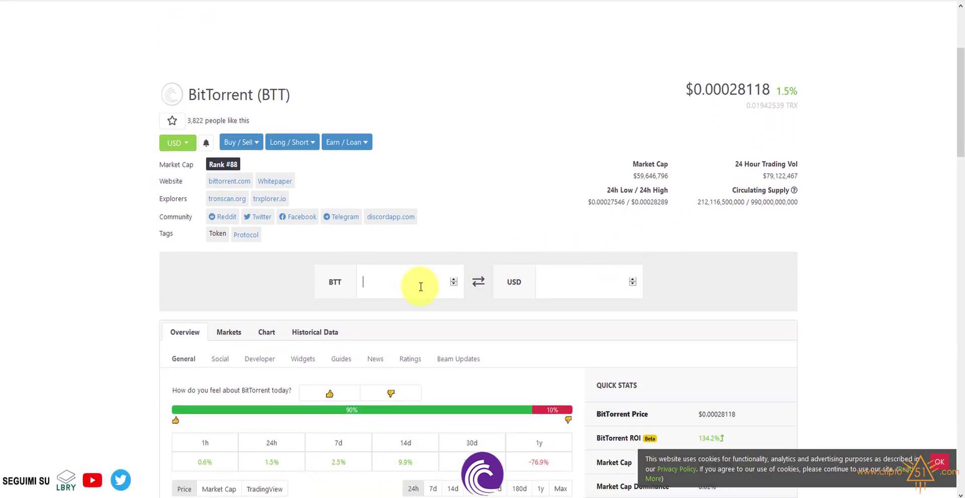
pyautogui.click(421, 286)
pyautogui.write('7500')
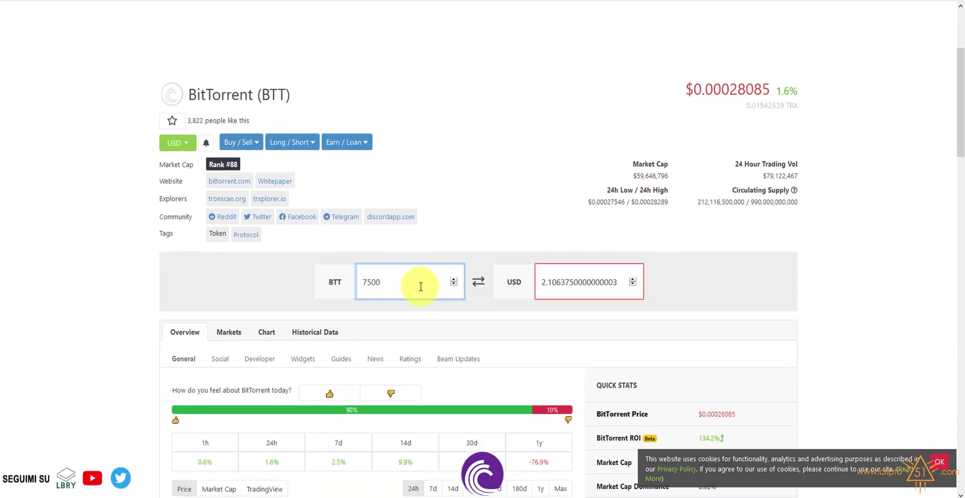
pyautogui.write('0')
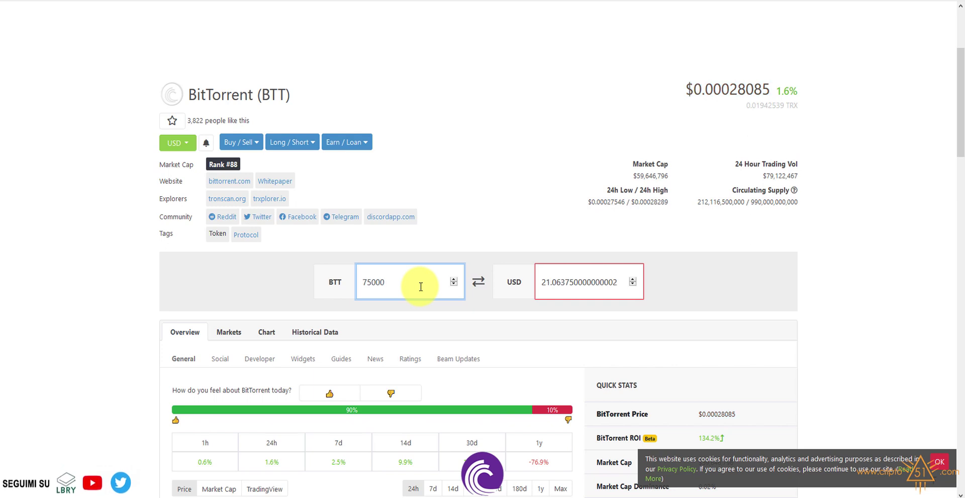
pyautogui.press('BackSpace')
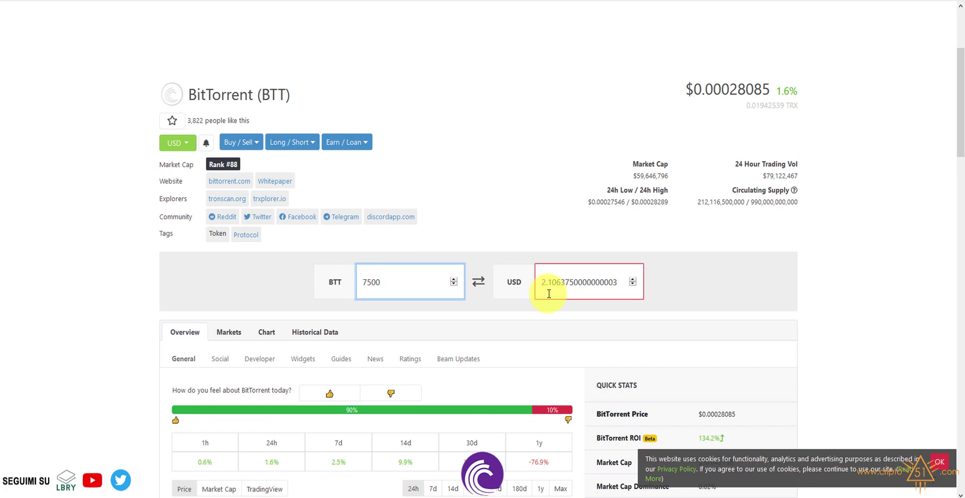
pyautogui.moveTo(549, 293)
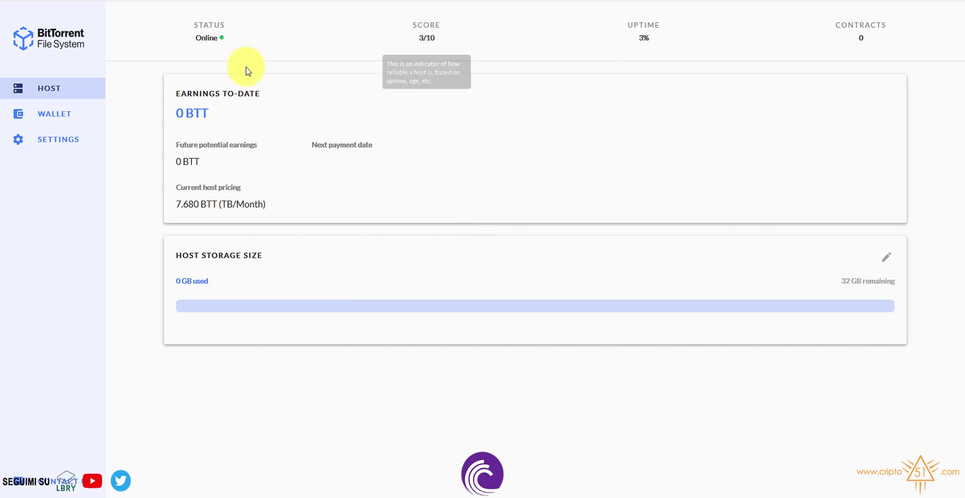
# - Read the explanations of the status and contracts indicators on the BTFS host dashboard
pyautogui.moveTo(202, 35)
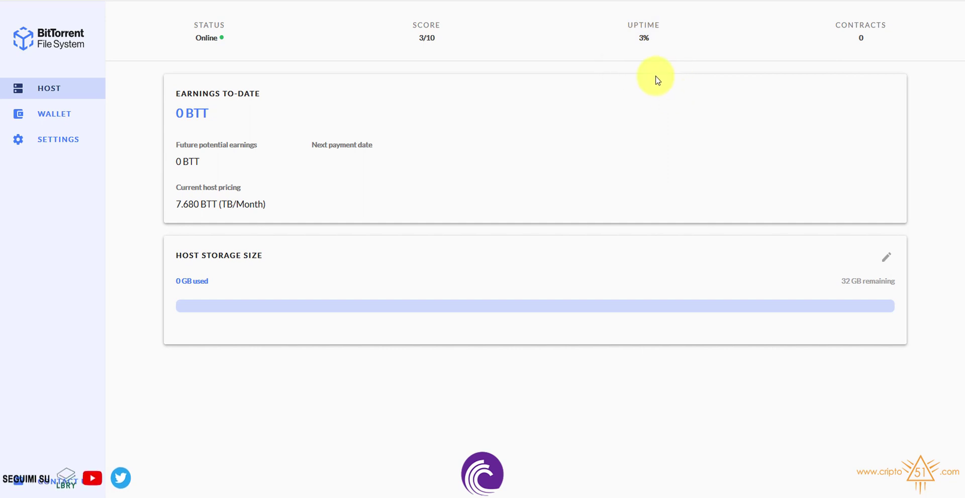
pyautogui.moveTo(876, 46)
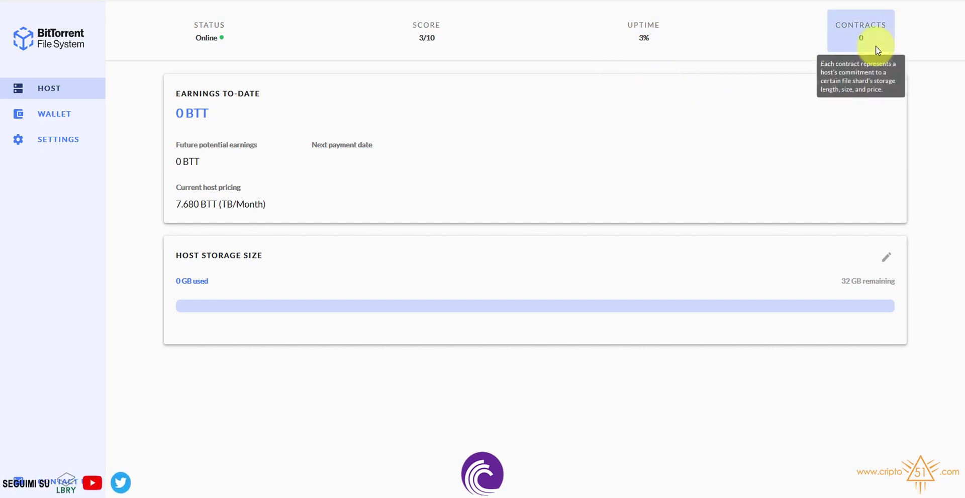
pyautogui.moveTo(232, 47)
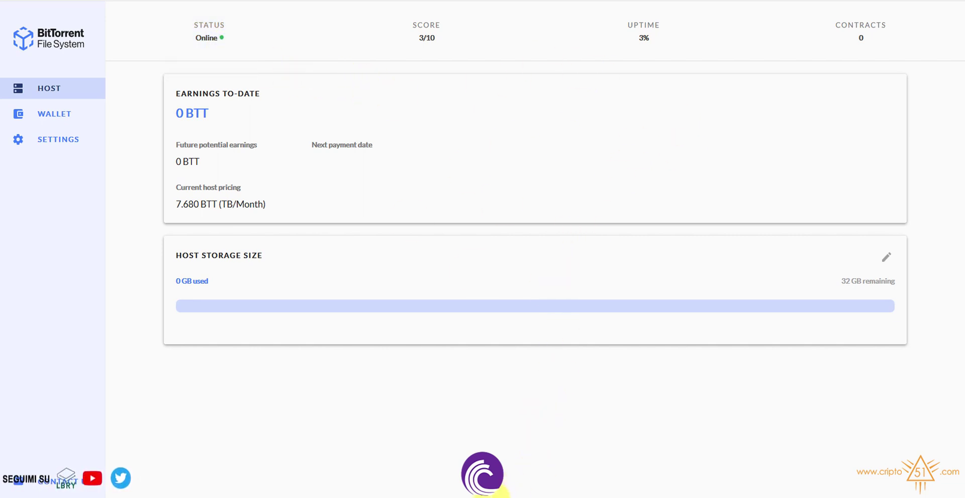
# - Switch to µTorrent, open BitTorrent Speed, and check its dashboard balance and the wallet's password page before returning to the dashboard
pyautogui.hotkey('alt', 'Tab')
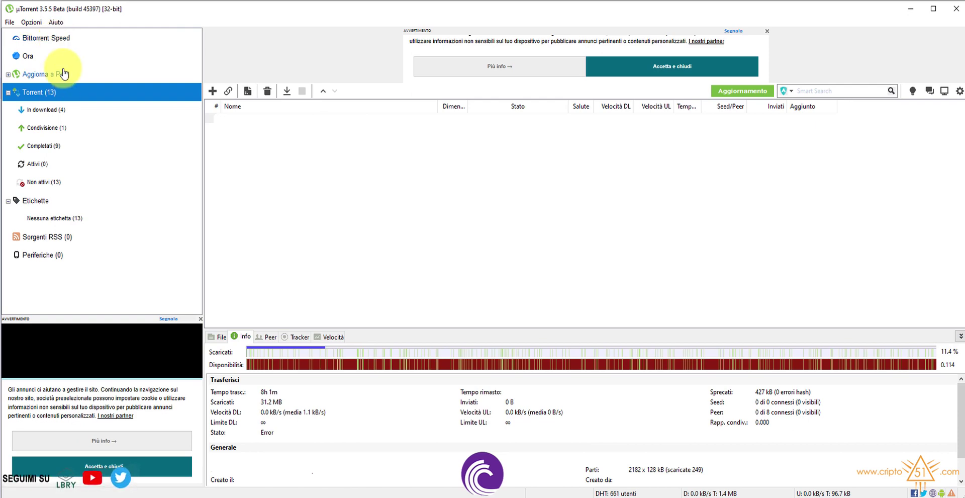
pyautogui.click(57, 39)
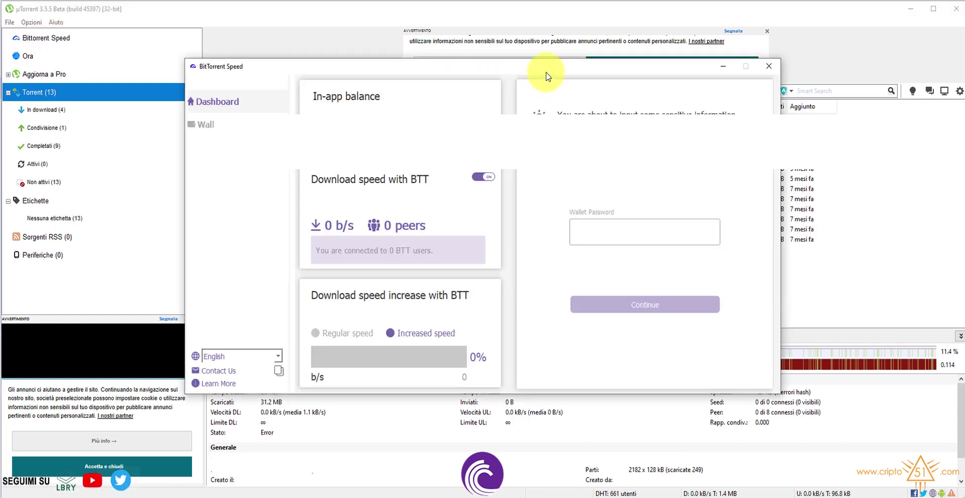
pyautogui.moveTo(545, 71); pyautogui.dragTo(593, 86)
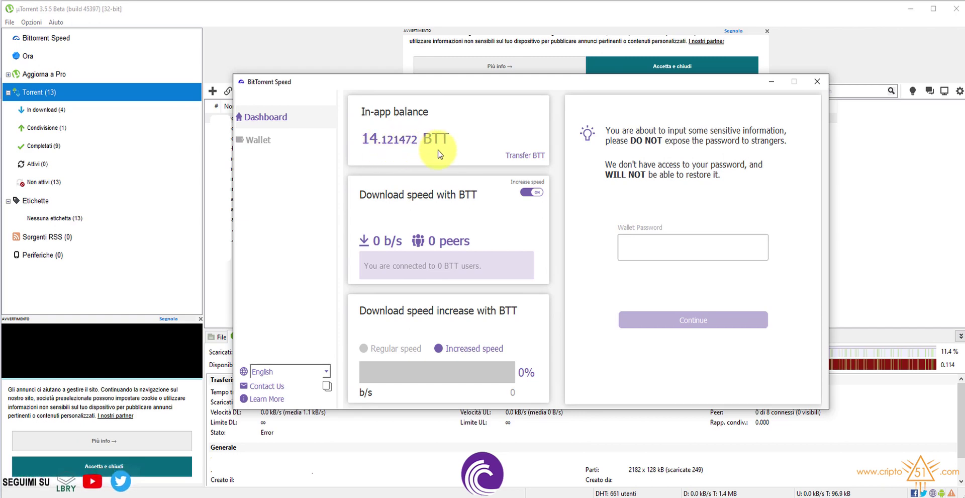
pyautogui.click(257, 141)
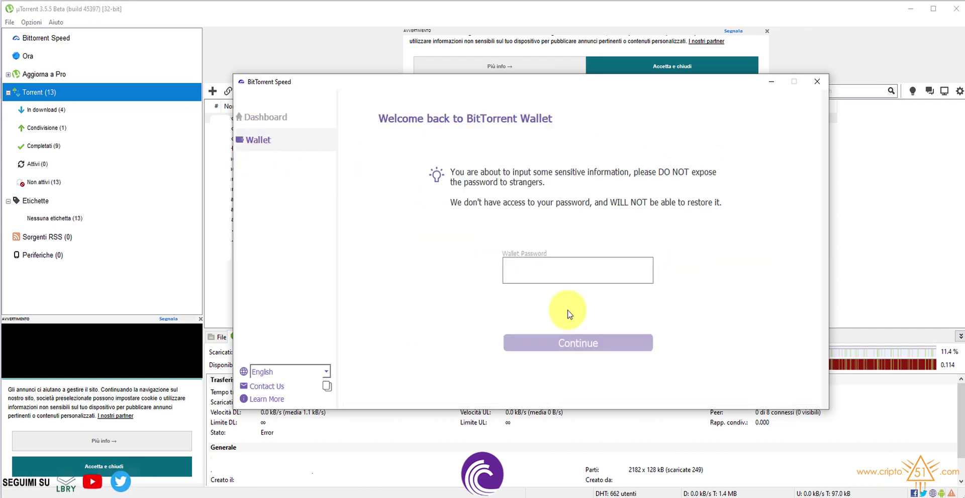
pyautogui.click(550, 275)
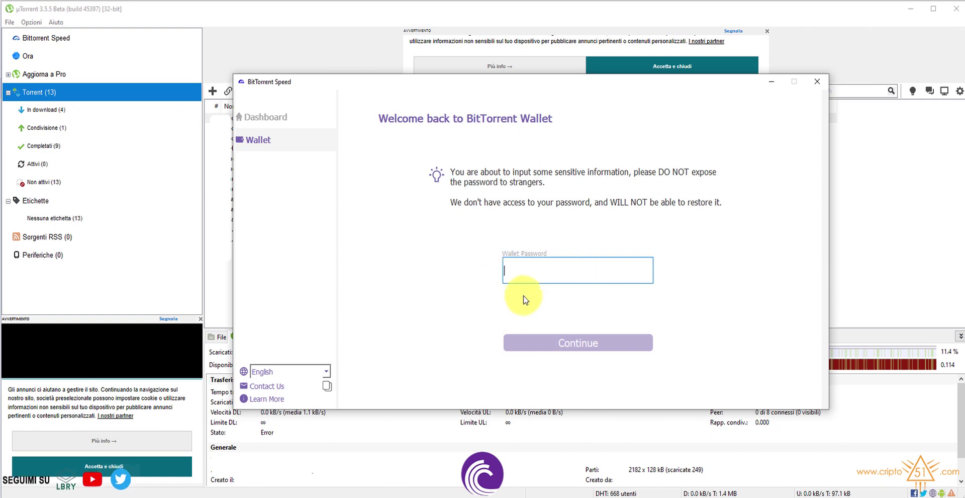
pyautogui.click(264, 123)
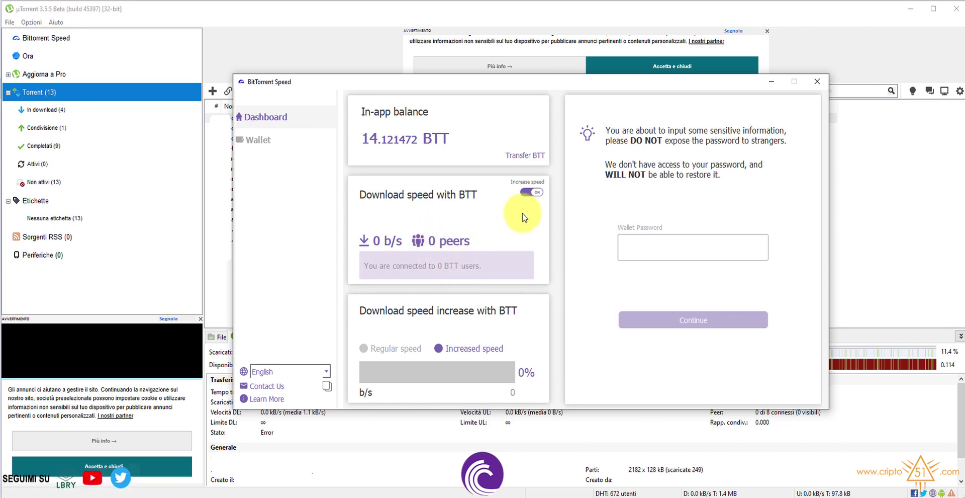
# - Switch the Increase speed option for downloads with BTT off and back on
pyautogui.click(531, 192)
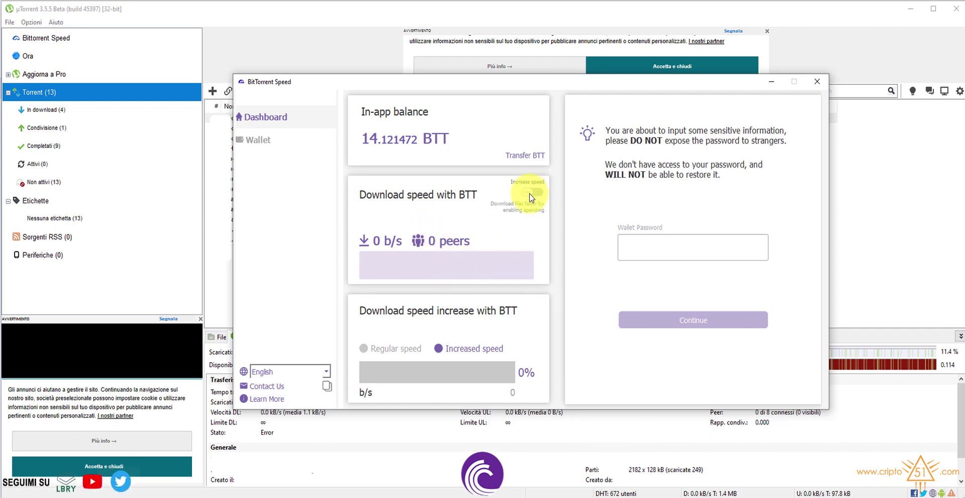
pyautogui.click(531, 192)
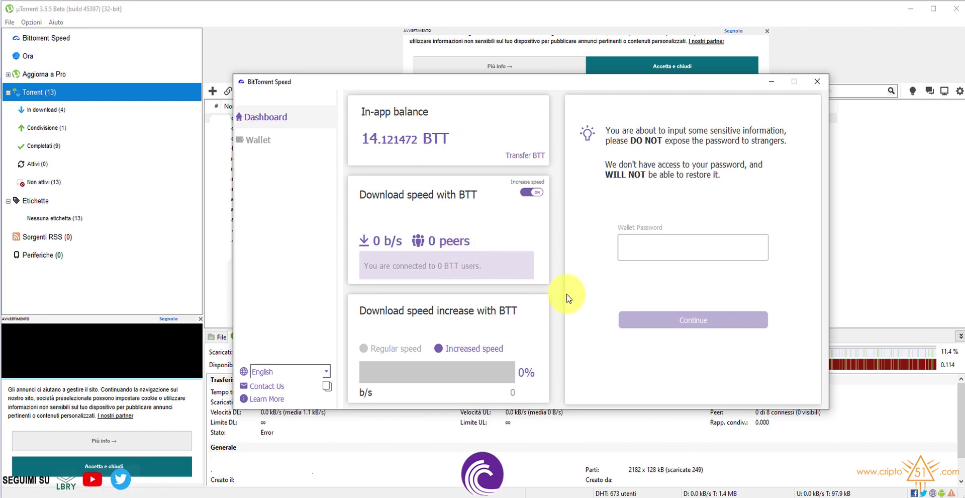
pyautogui.click(531, 192)
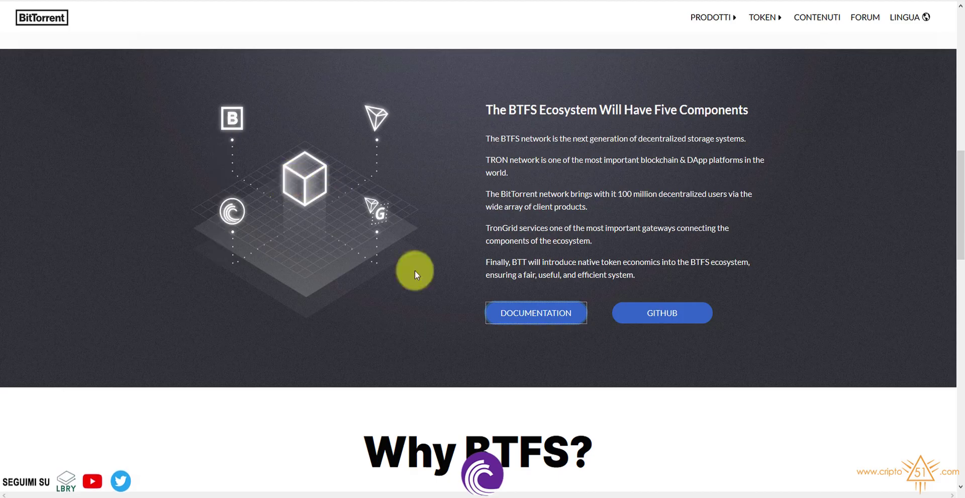
# - Return to the BitTorrent File System page in the browser and go to the BitTorrent home page
pyautogui.scroll(8, 502, 312)
pyautogui.scroll(3, 590, 353)
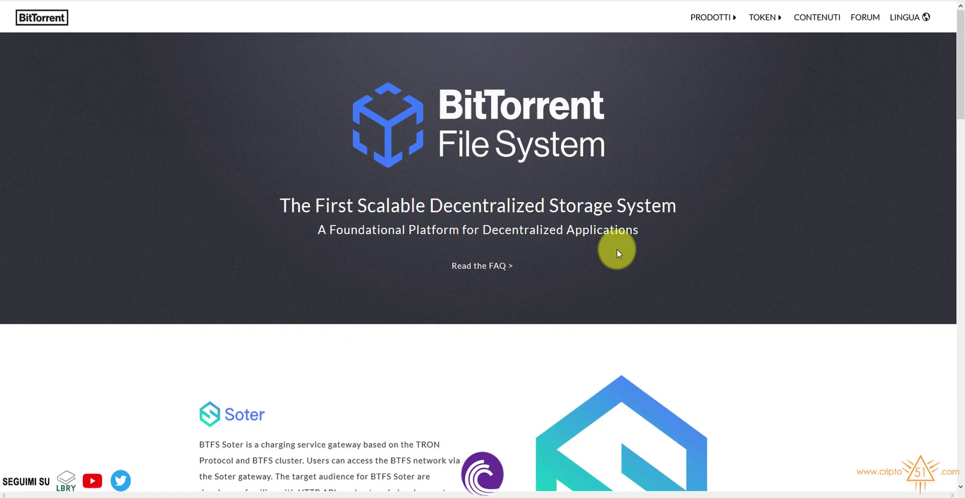
pyautogui.click(43, 18)
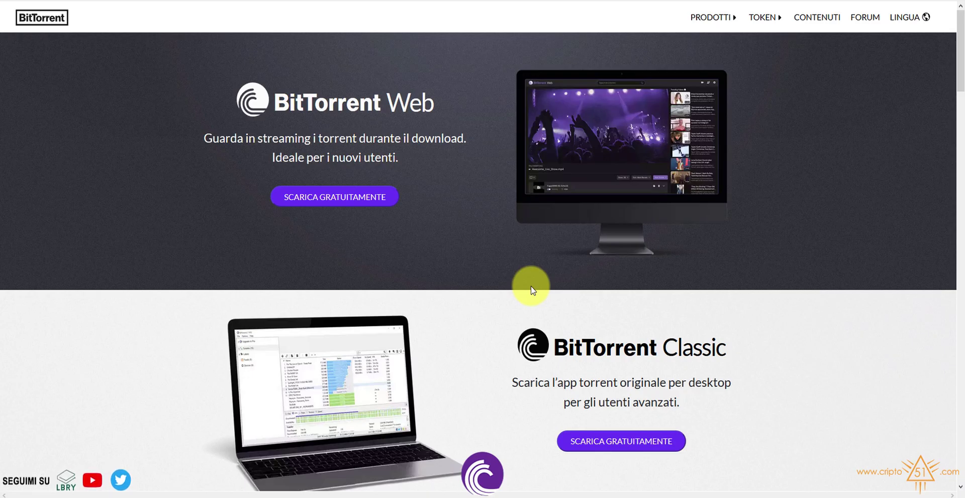
# - Look through the BitTorrent home page's Classic features, Premium, Mobile and DLive sections, and return to its beginning
pyautogui.scroll(-15, 531, 285)
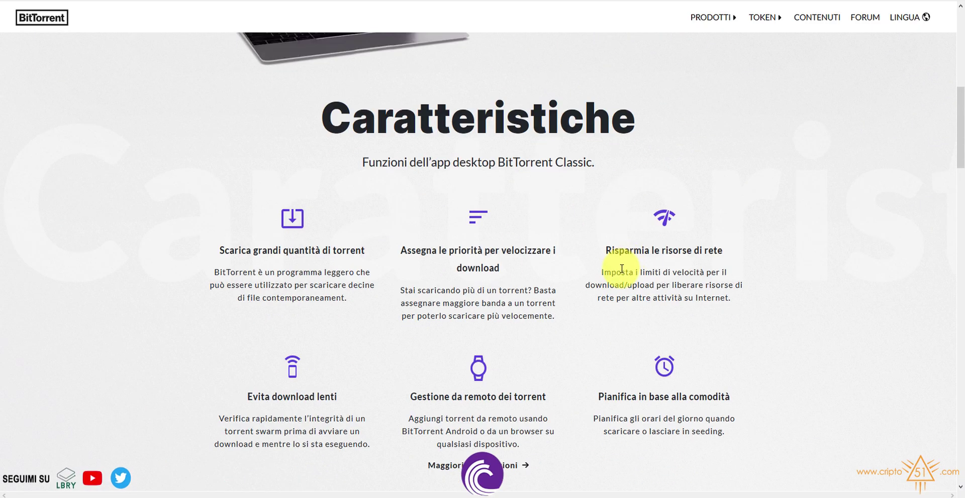
pyautogui.scroll(-10, 685, 289)
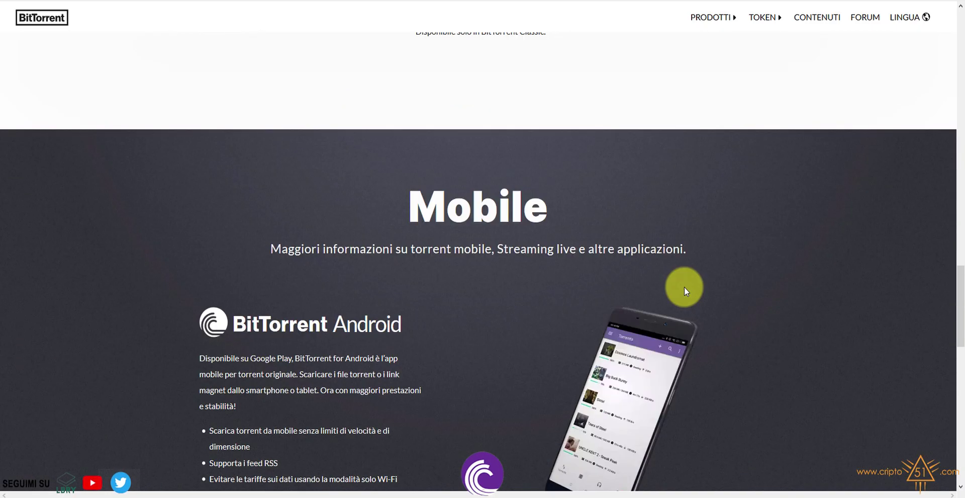
pyautogui.scroll(-12, 684, 287)
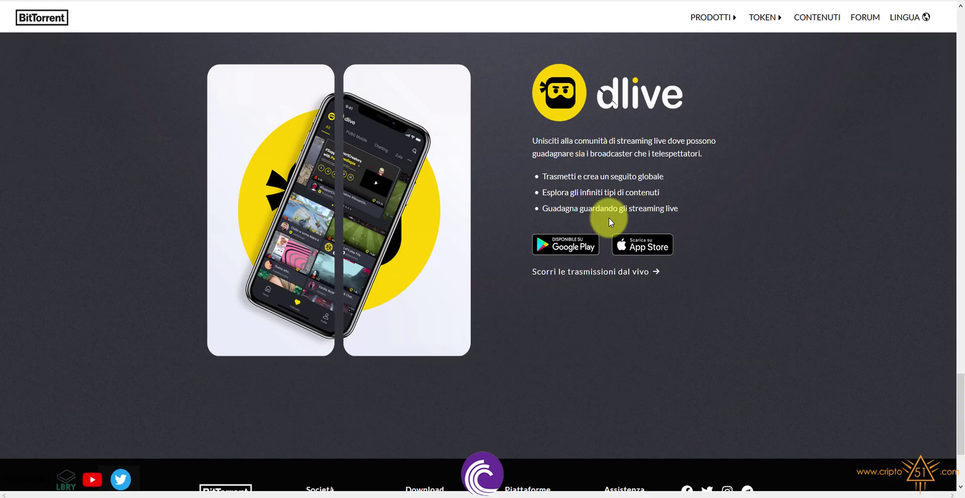
pyautogui.scroll(-2, 649, 237)
pyautogui.scroll(9, 649, 235)
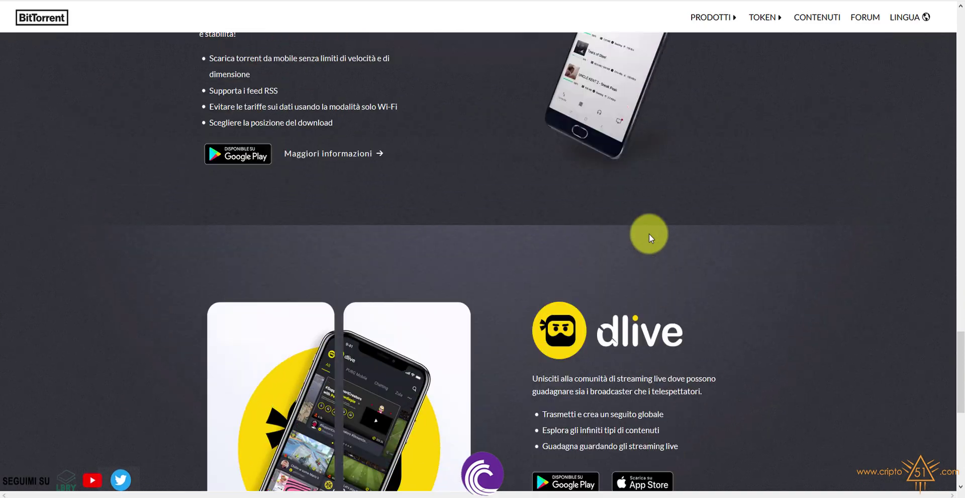
pyautogui.scroll(3, 649, 236)
pyautogui.scroll(14, 650, 234)
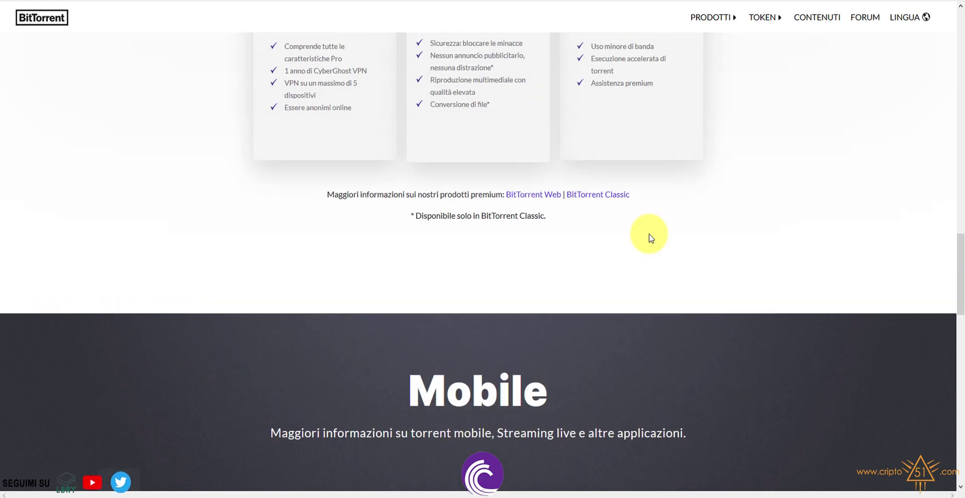
pyautogui.scroll(10, 650, 235)
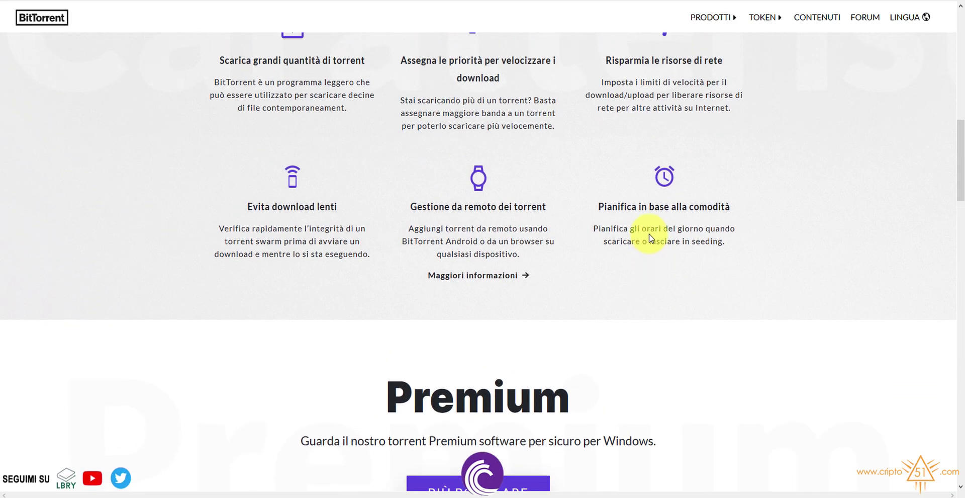
pyautogui.scroll(6, 650, 235)
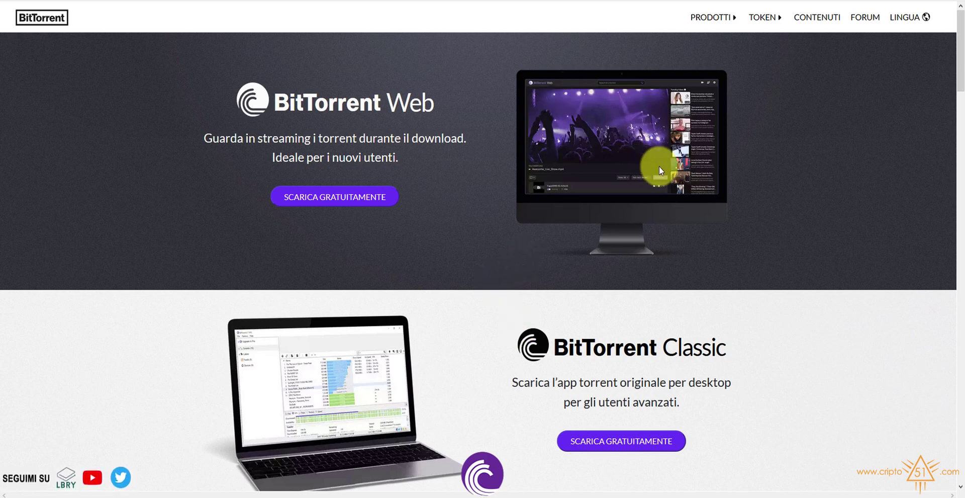
# - Review the BitTorrent Web and BitTorrent Classic offers and the Classic feature list again
pyautogui.scroll(-9, 614, 279)
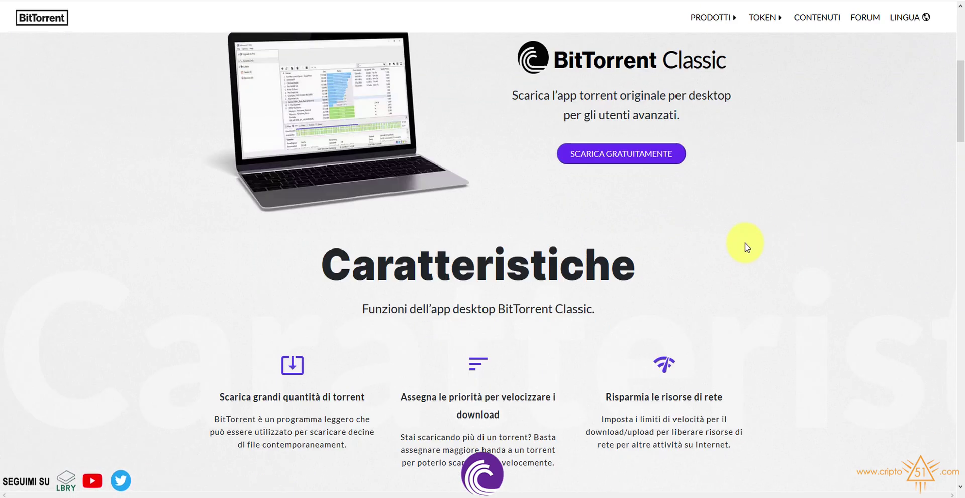
pyautogui.scroll(4, 733, 244)
pyautogui.scroll(5, 732, 245)
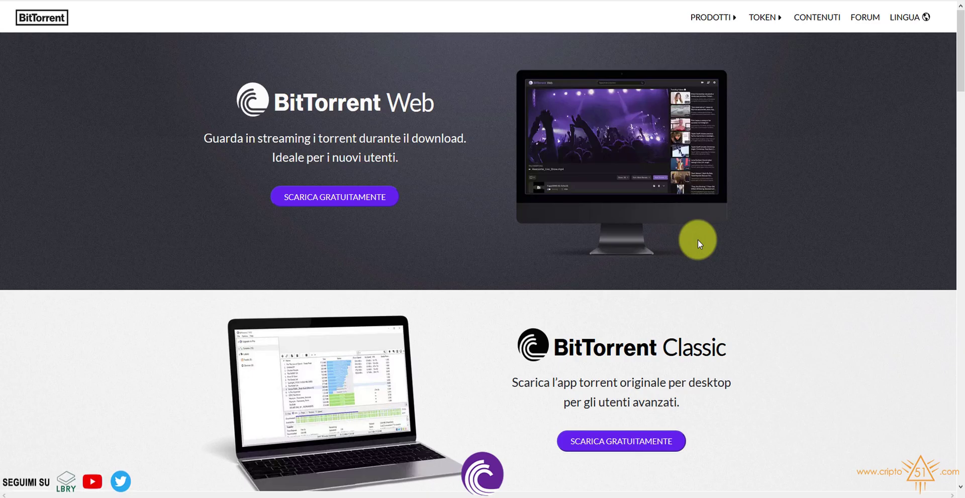
pyautogui.scroll(-15, 625, 258)
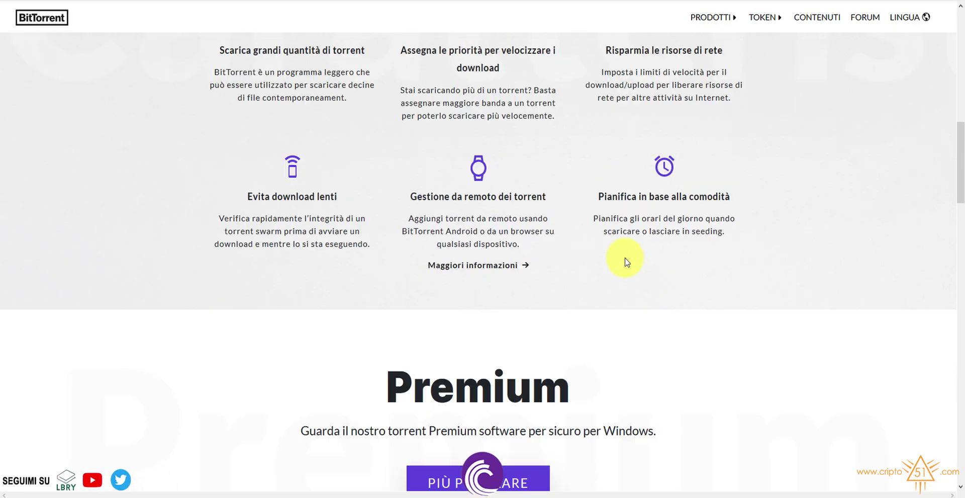